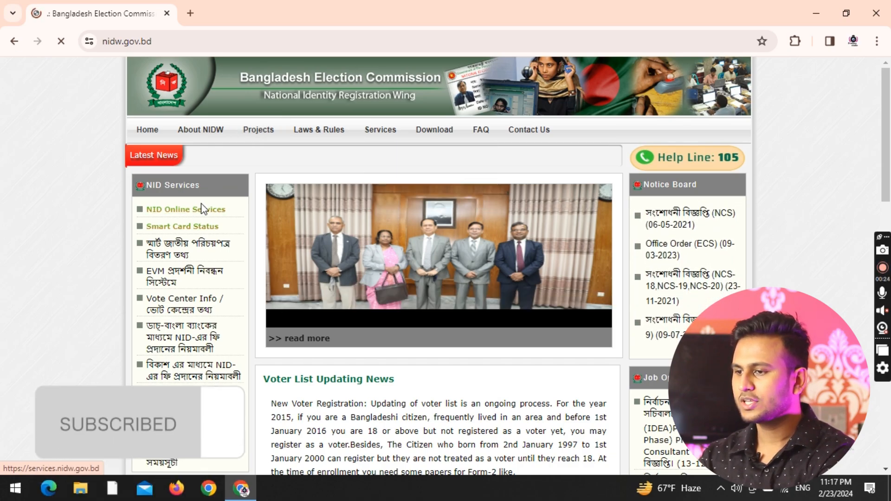
Open NID Online Services (services.nidw.gov.bd/nid-pub) in a new tab and zoom it to 80%.
{"action": "left_click", "coordinate": [202, 209]}
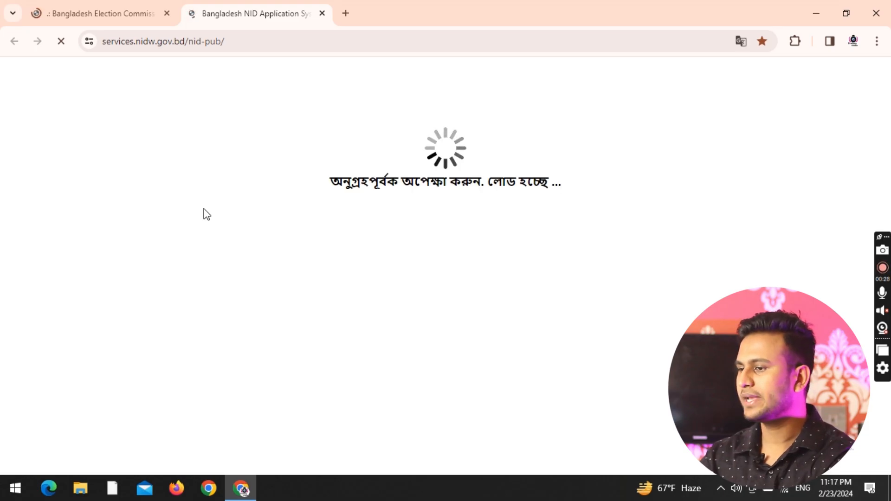
{"action": "scroll", "coordinate": [275, 211], "scroll_direction": "down", "scroll_amount": 3}
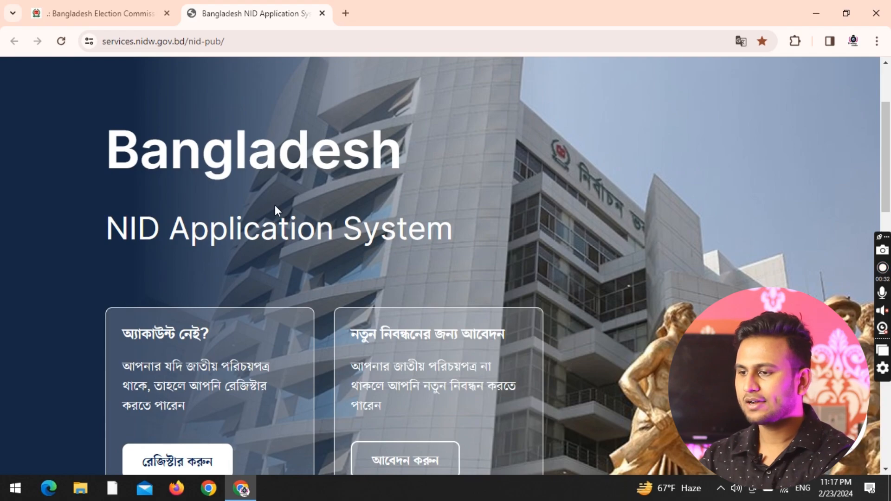
{"action": "key", "text": "ctrl+minus"}
{"action": "key", "text": "ctrl+minus"}
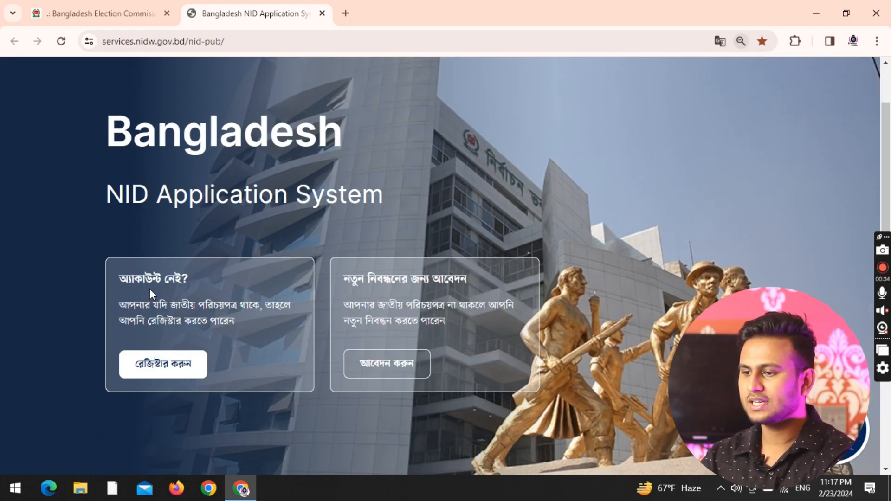
{"action": "left_click", "coordinate": [180, 366]}
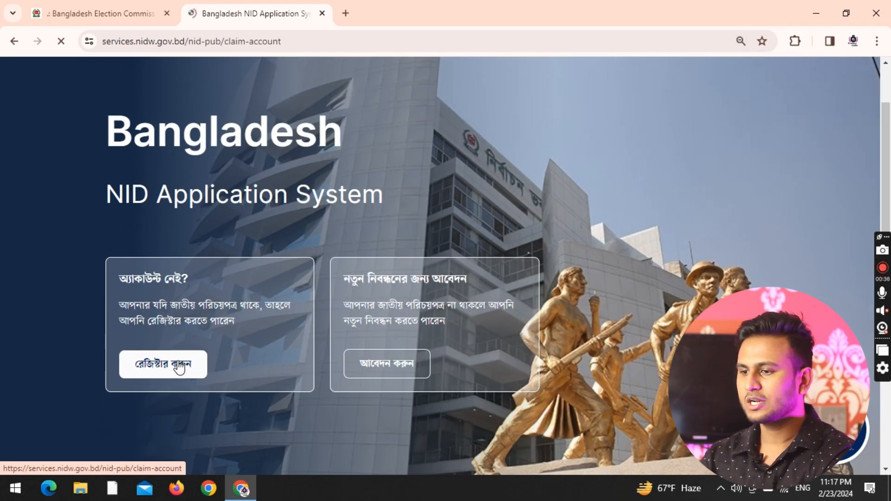
{"action": "left_click", "coordinate": [202, 258]}
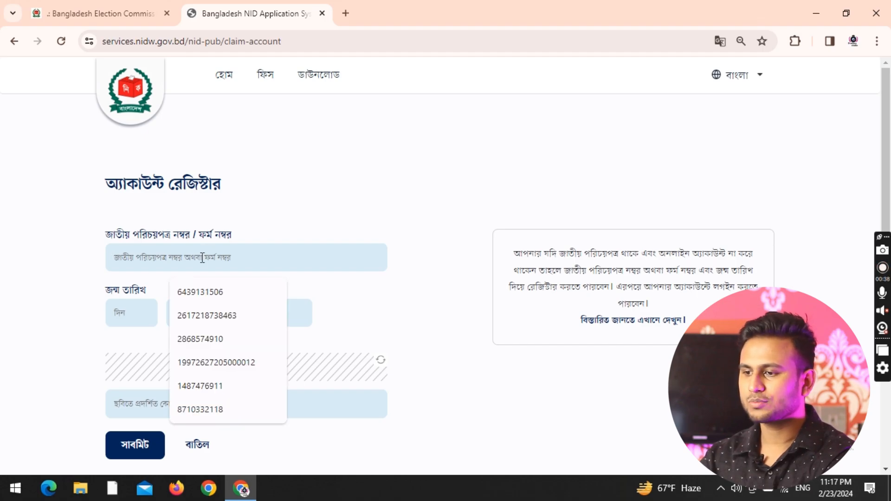
{"action": "left_click", "coordinate": [125, 316]}
{"action": "left_click", "coordinate": [197, 312]}
{"action": "left_click", "coordinate": [234, 314]}
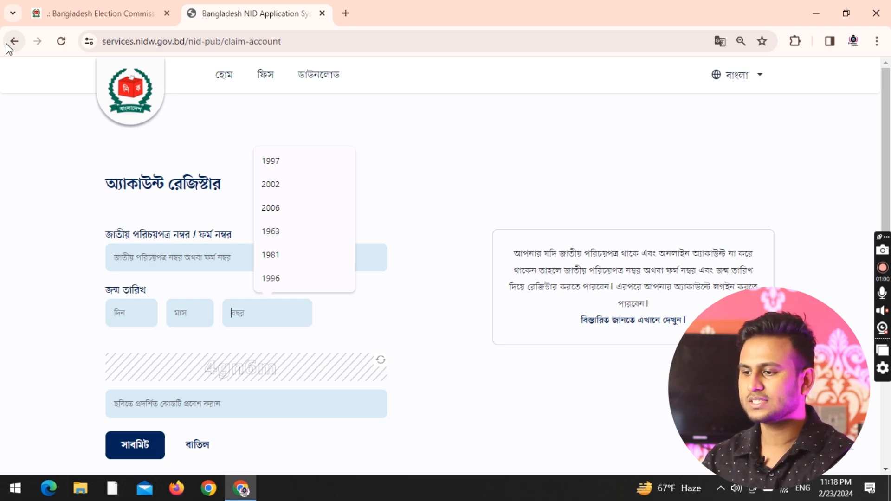
{"action": "left_click", "coordinate": [9, 45]}
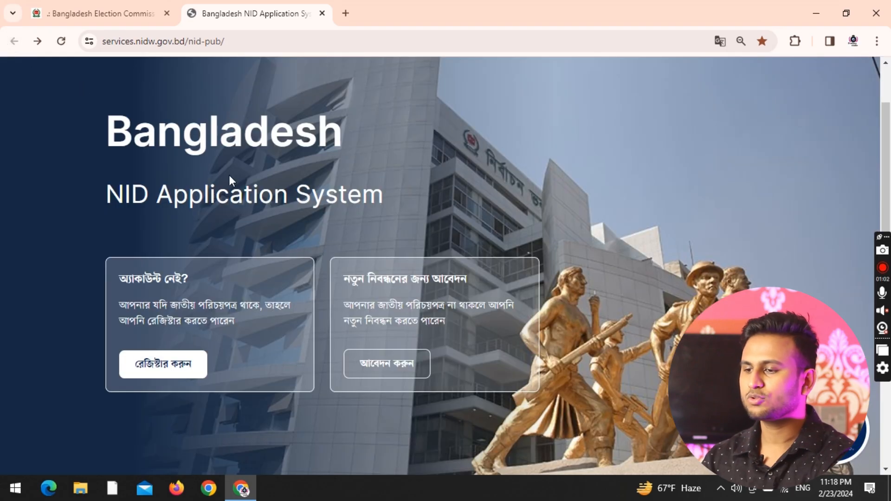
Log in with the saved NID/username and password and the captcha code shown.
{"action": "scroll", "coordinate": [311, 260], "scroll_direction": "down", "scroll_amount": 2}
{"action": "scroll", "coordinate": [311, 264], "scroll_direction": "down", "scroll_amount": 5}
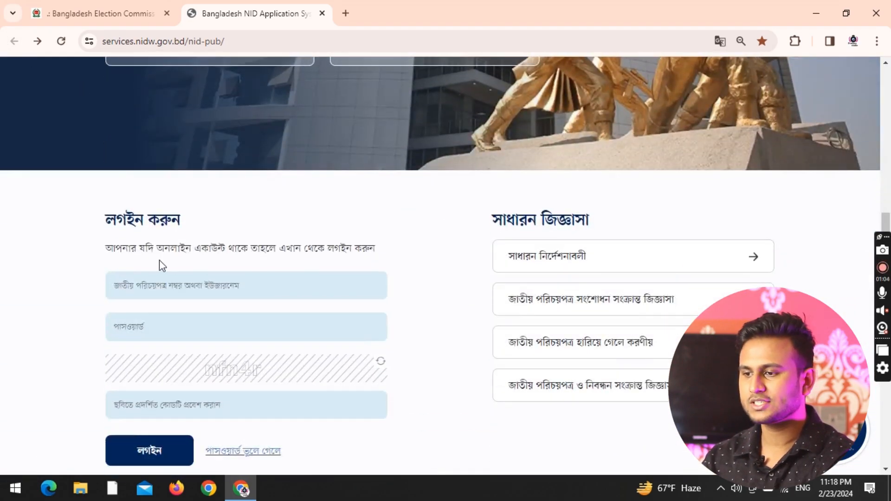
{"action": "left_click", "coordinate": [169, 287]}
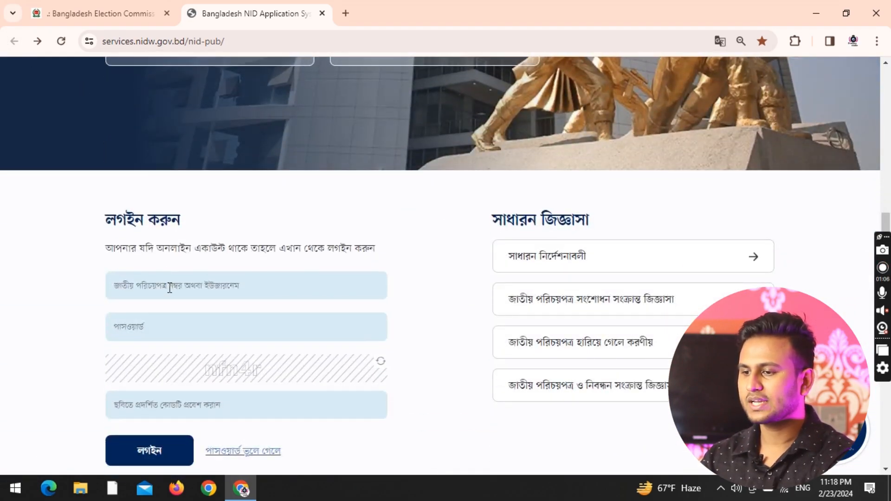
{"action": "left_click", "coordinate": [187, 325]}
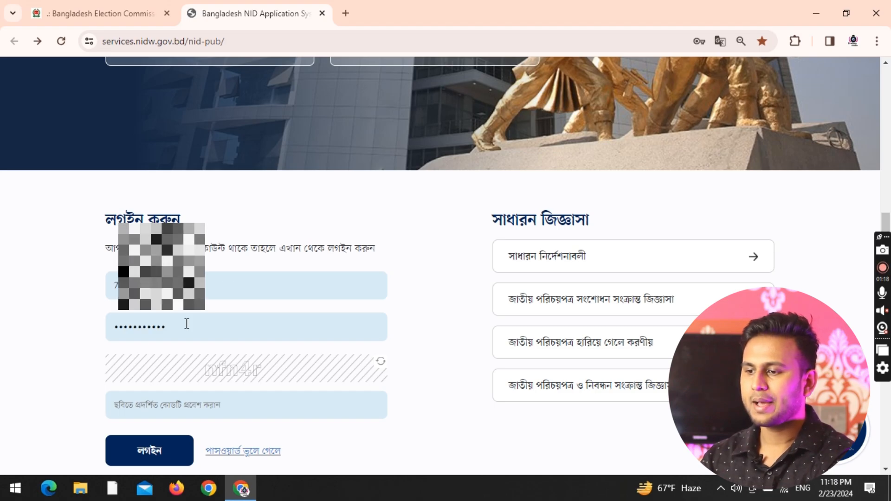
{"action": "left_click", "coordinate": [226, 413]}
{"action": "type", "text": "n"}
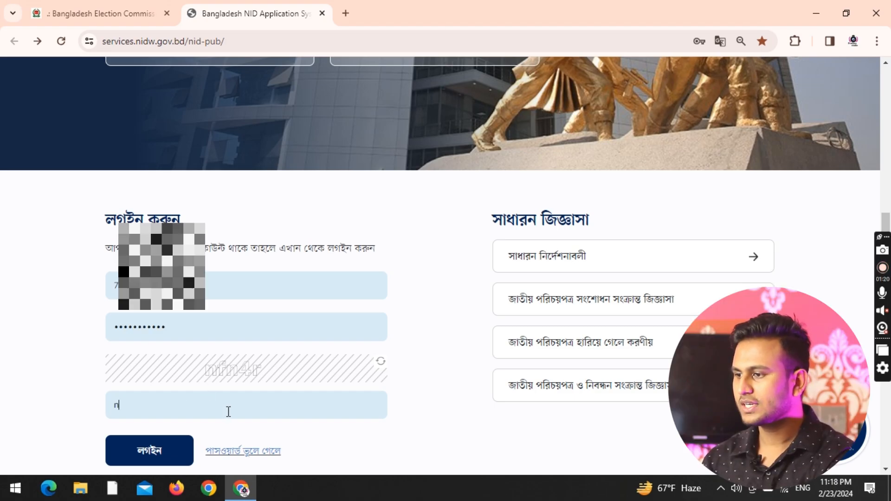
{"action": "type", "text": "f"}
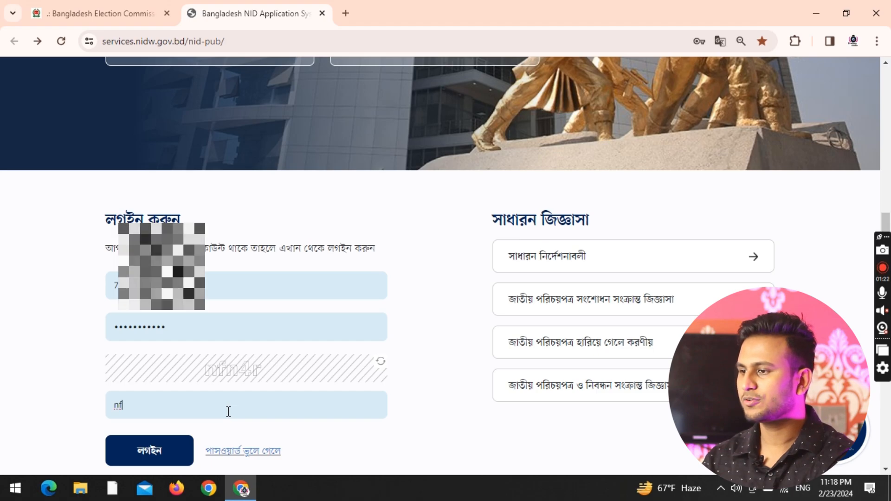
{"action": "type", "text": "m4r"}
{"action": "key", "text": "Return"}
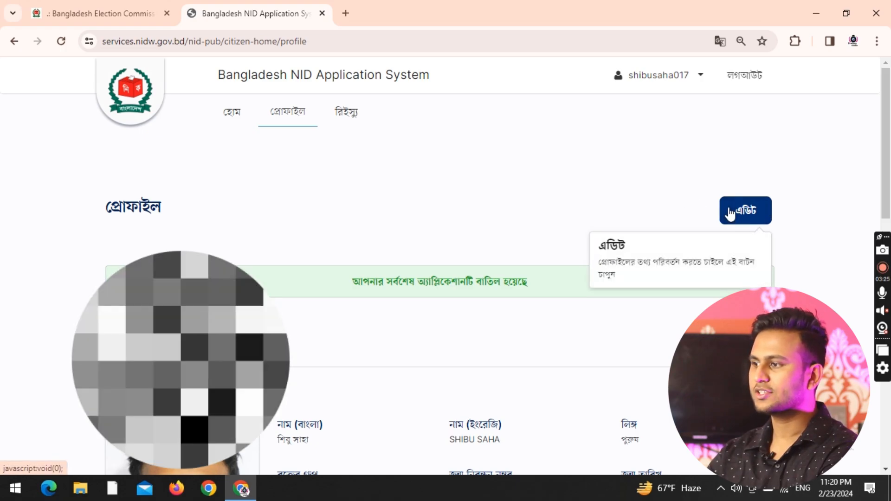
Start editing the profile and accept the terms dialog.
{"action": "left_click", "coordinate": [730, 210]}
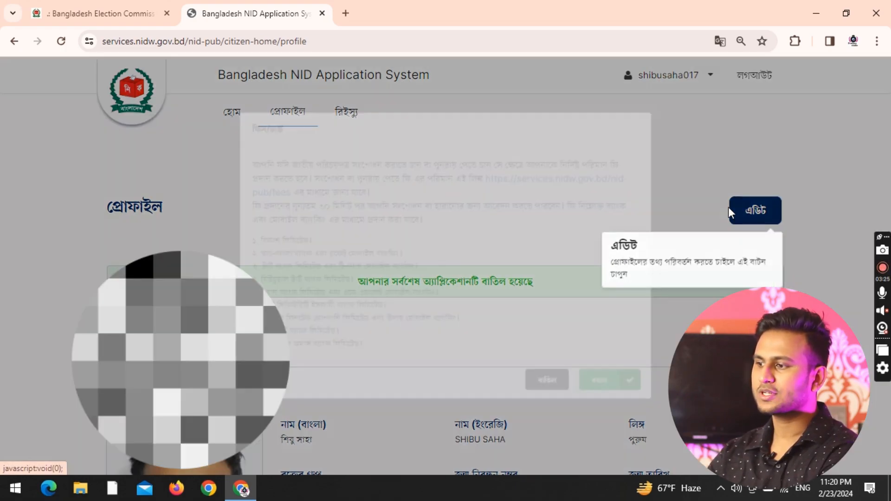
{"action": "left_click", "coordinate": [620, 407]}
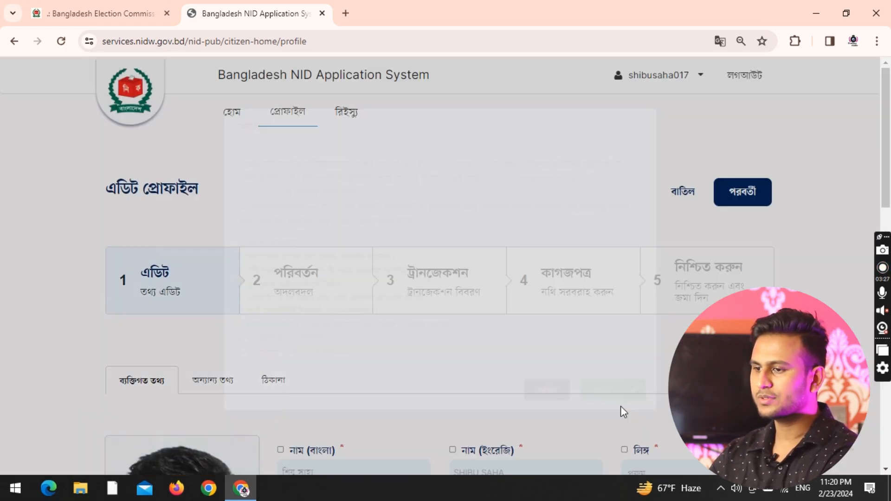
{"action": "scroll", "coordinate": [497, 340], "scroll_direction": "down", "scroll_amount": 2}
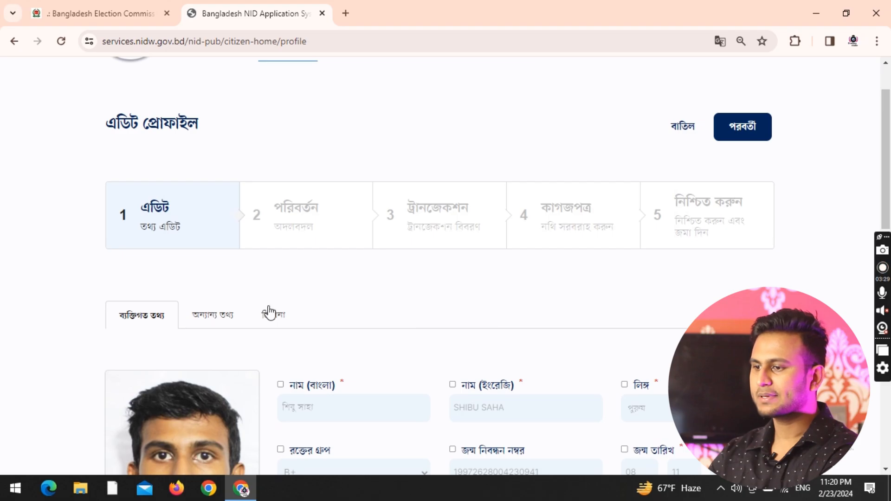
Show the ঠিকানা address fields and point out the note about voting at this address.
{"action": "left_click", "coordinate": [271, 314]}
{"action": "scroll", "coordinate": [275, 318], "scroll_direction": "down", "scroll_amount": 2}
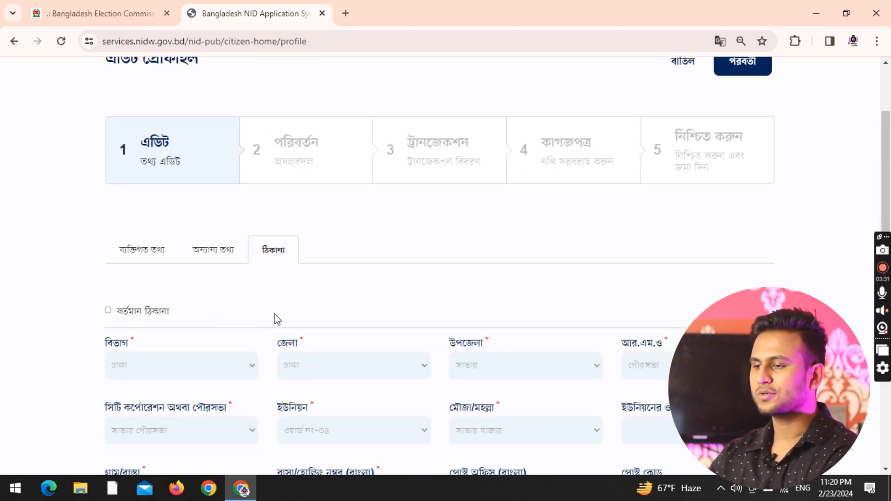
{"action": "scroll", "coordinate": [276, 319], "scroll_direction": "down", "scroll_amount": 1}
{"action": "scroll", "coordinate": [276, 318], "scroll_direction": "up", "scroll_amount": 5}
{"action": "scroll", "coordinate": [276, 318], "scroll_direction": "down", "scroll_amount": 8}
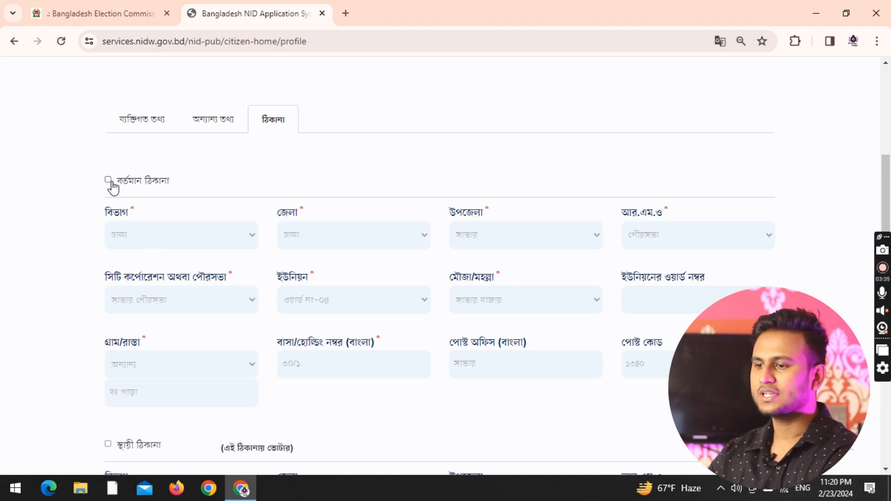
{"action": "scroll", "coordinate": [113, 188], "scroll_direction": "down", "scroll_amount": 4}
{"action": "scroll", "coordinate": [209, 327], "scroll_direction": "up", "scroll_amount": 2}
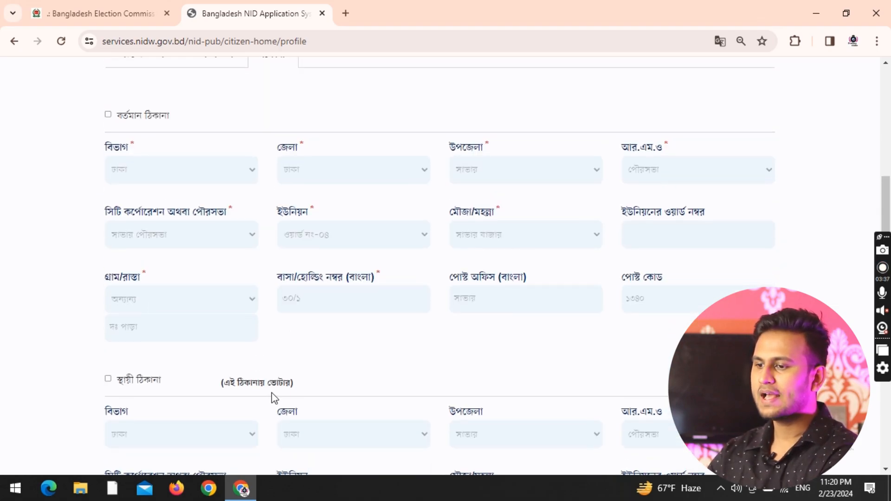
{"action": "left_click_drag", "start_coordinate": [222, 383], "coordinate": [293, 383]}
{"action": "left_click", "coordinate": [299, 382]}
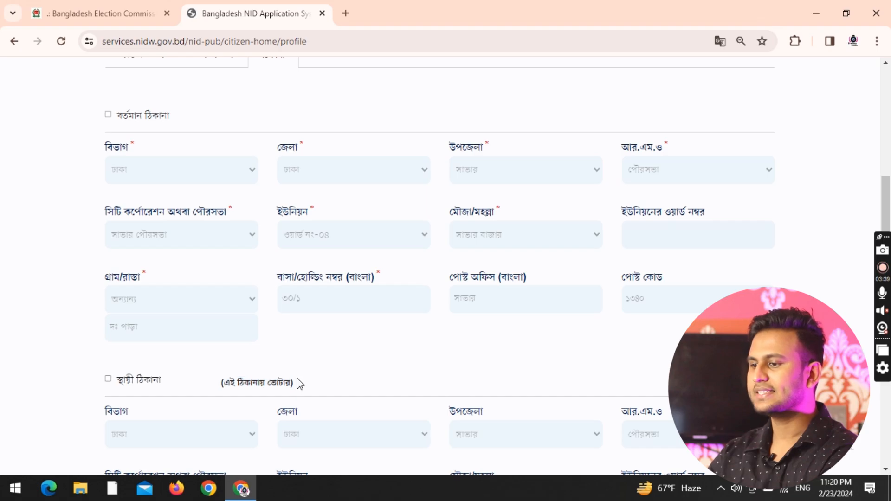
{"action": "scroll", "coordinate": [338, 354], "scroll_direction": "down", "scroll_amount": 4}
{"action": "scroll", "coordinate": [334, 376], "scroll_direction": "up", "scroll_amount": 5}
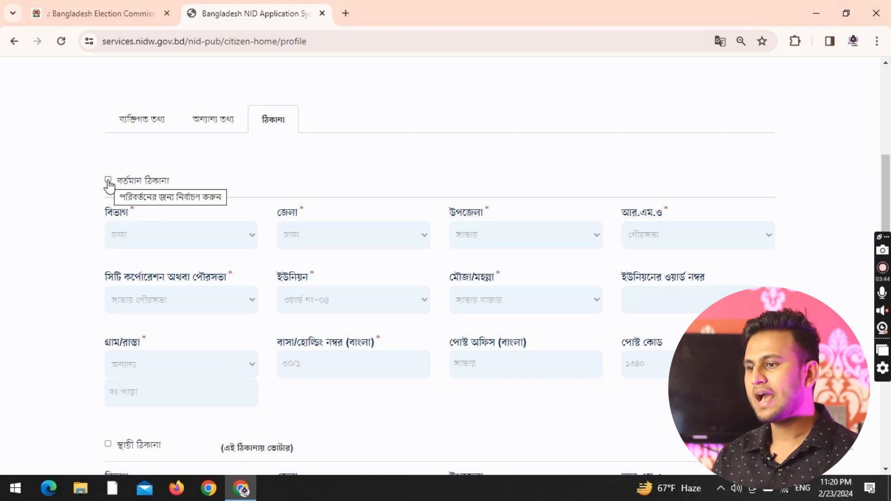
Mark the current address for change, keeping ঢাকা as district and পৌরসভা as RMO type.
{"action": "left_click", "coordinate": [107, 181]}
{"action": "left_click", "coordinate": [294, 239]}
{"action": "left_click", "coordinate": [333, 375]}
{"action": "left_click", "coordinate": [507, 241]}
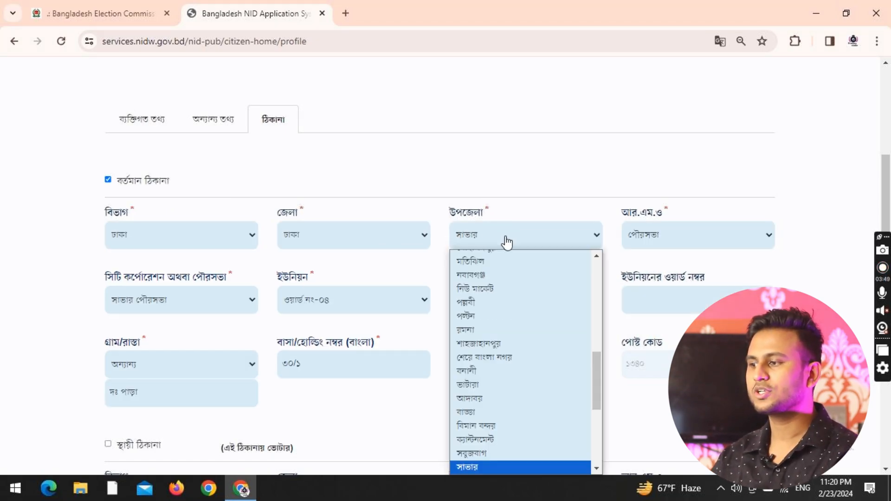
{"action": "left_click", "coordinate": [681, 230]}
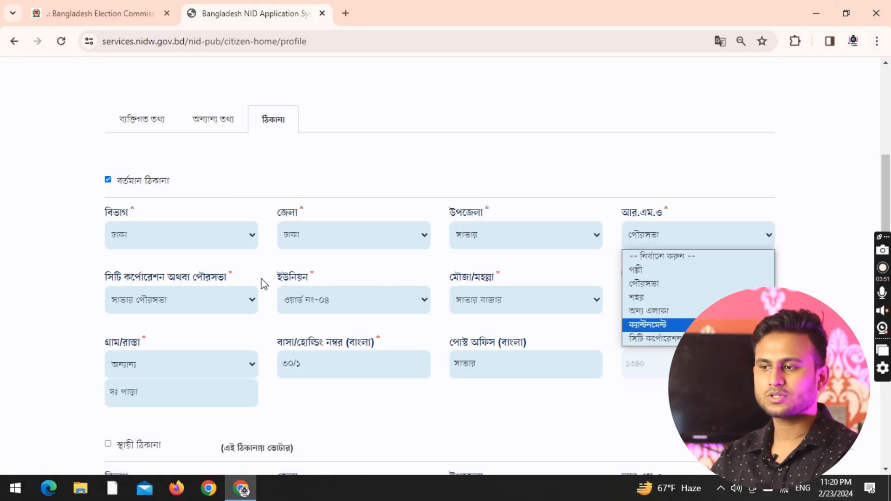
{"action": "left_click", "coordinate": [219, 298]}
{"action": "left_click", "coordinate": [219, 299]}
{"action": "left_click_drag", "start_coordinate": [250, 191], "coordinate": [323, 204]}
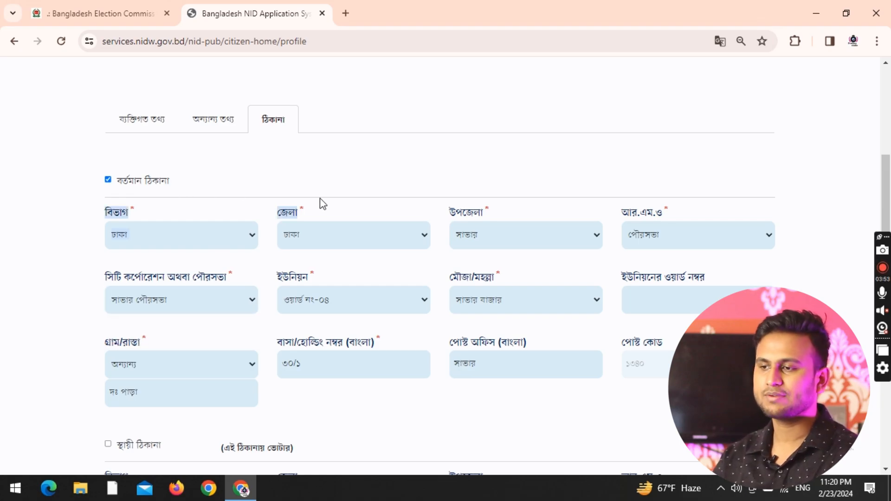
Mark the permanent address for change and point out its voting-address note.
{"action": "scroll", "coordinate": [279, 259], "scroll_direction": "down", "scroll_amount": 3}
{"action": "left_click", "coordinate": [183, 330]}
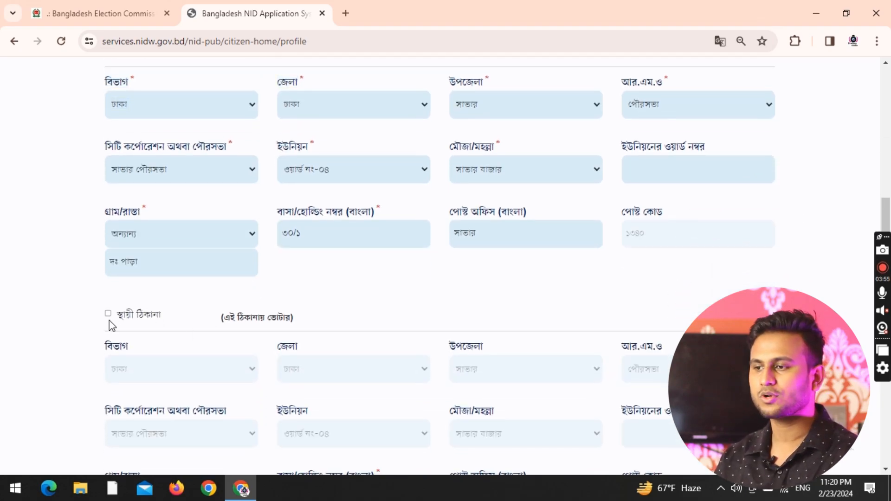
{"action": "scroll", "coordinate": [181, 319], "scroll_direction": "down", "scroll_amount": 3}
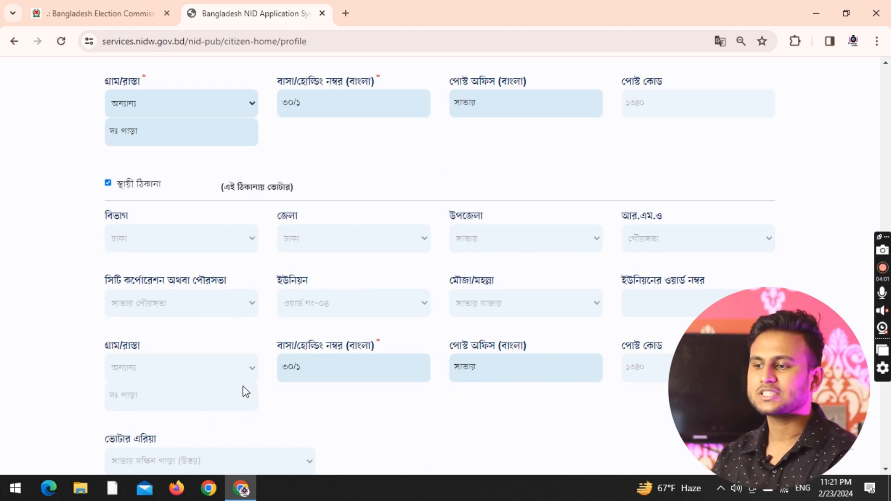
{"action": "scroll", "coordinate": [225, 371], "scroll_direction": "up", "scroll_amount": 1}
{"action": "left_click_drag", "start_coordinate": [225, 252], "coordinate": [285, 252]}
{"action": "left_click", "coordinate": [300, 255]}
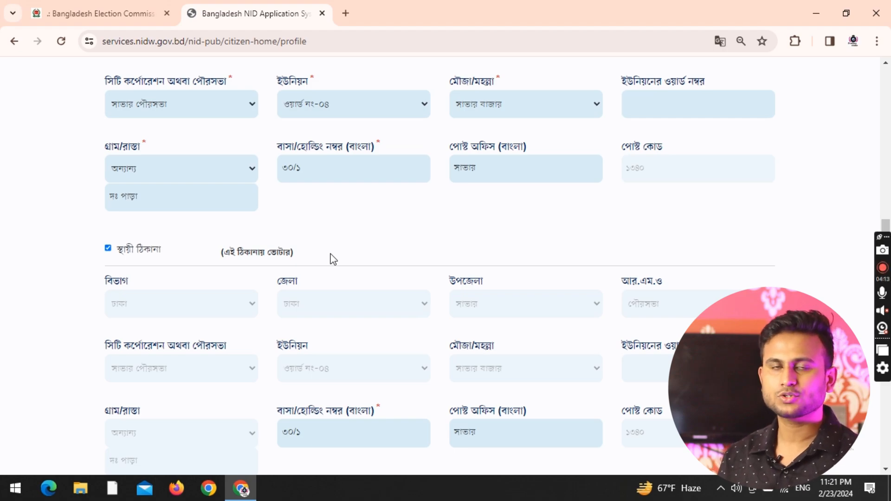
{"action": "scroll", "coordinate": [332, 258], "scroll_direction": "up", "scroll_amount": 2}
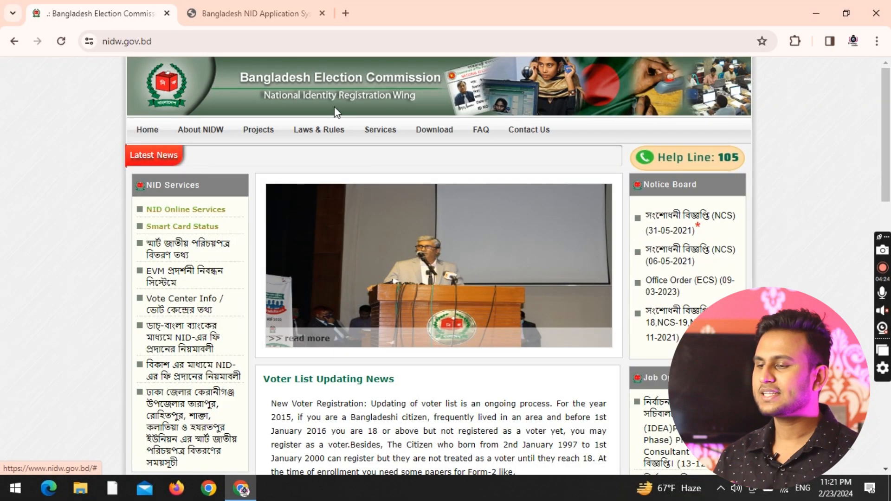
From nidw.gov.bd Downloads, open the Form-13 voter area migration PDF (migration_form13.pdf).
{"action": "left_click", "coordinate": [428, 129]}
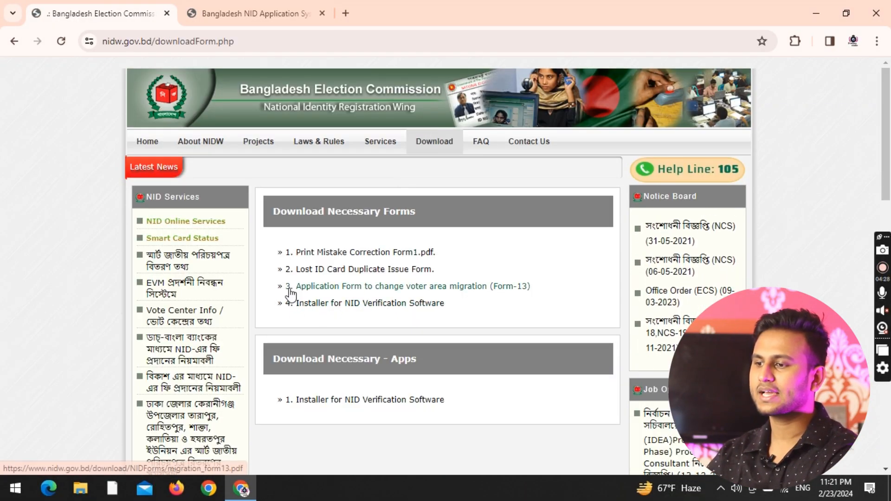
{"action": "left_click", "coordinate": [361, 287]}
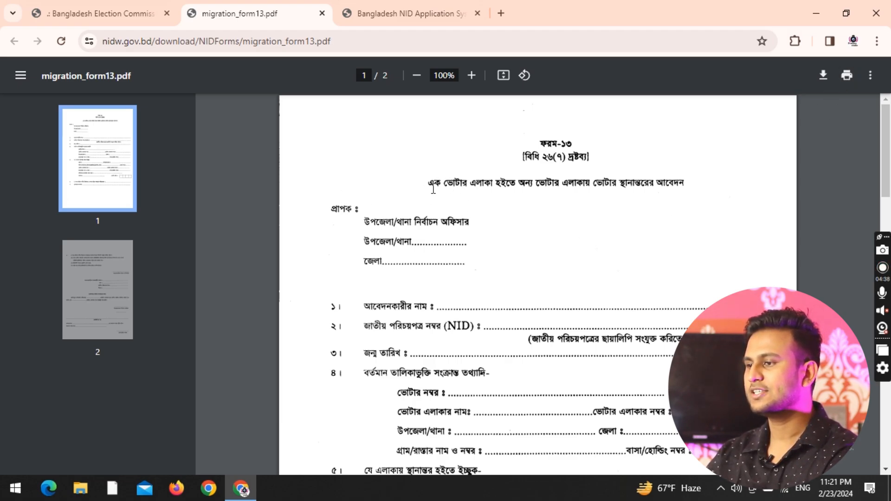
Point out Form-13's title line and the upazila election officer addressee line.
{"action": "left_click_drag", "start_coordinate": [429, 184], "coordinate": [667, 181]}
{"action": "left_click", "coordinate": [666, 182]}
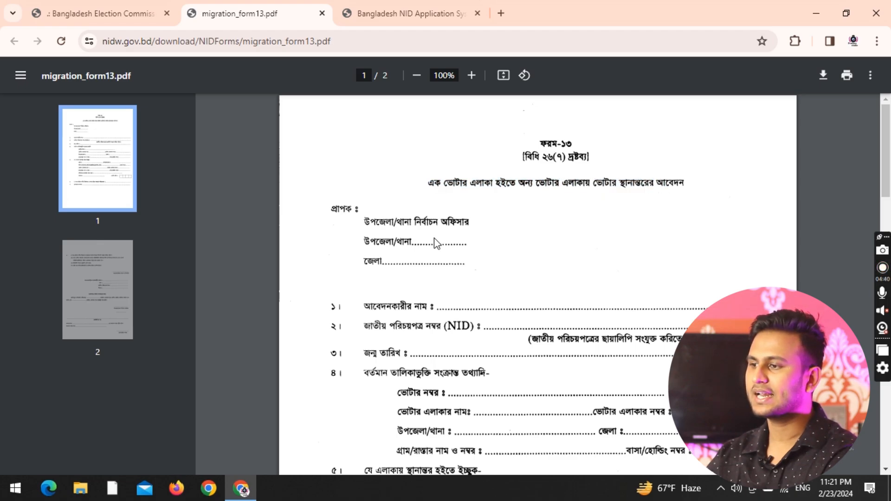
{"action": "left_click_drag", "start_coordinate": [361, 225], "coordinate": [469, 226]}
{"action": "left_click", "coordinate": [469, 226]}
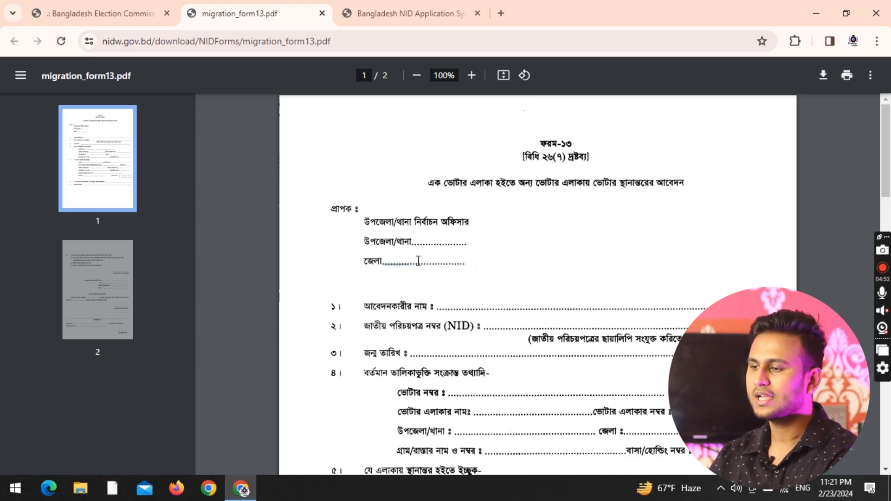
Point out the NID field, current voter information heading and voter number field.
{"action": "scroll", "coordinate": [479, 274], "scroll_direction": "down", "scroll_amount": 3}
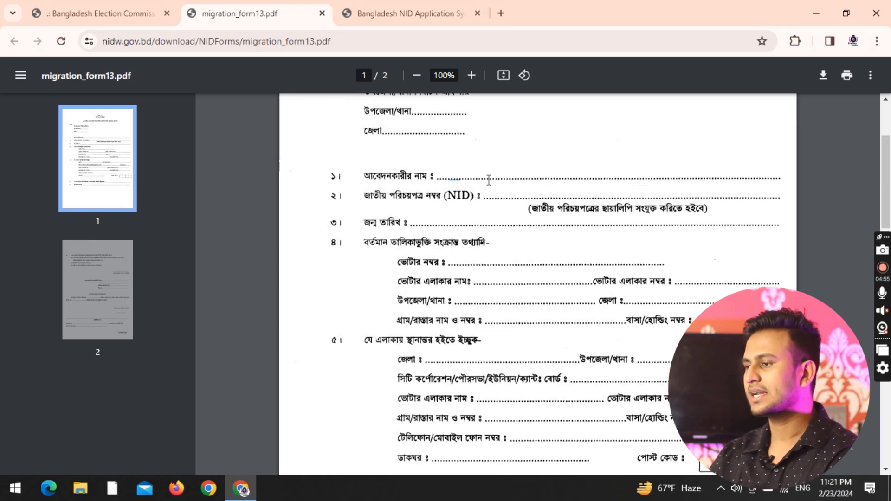
{"action": "left_click_drag", "start_coordinate": [484, 197], "coordinate": [659, 197]}
{"action": "left_click", "coordinate": [417, 224]}
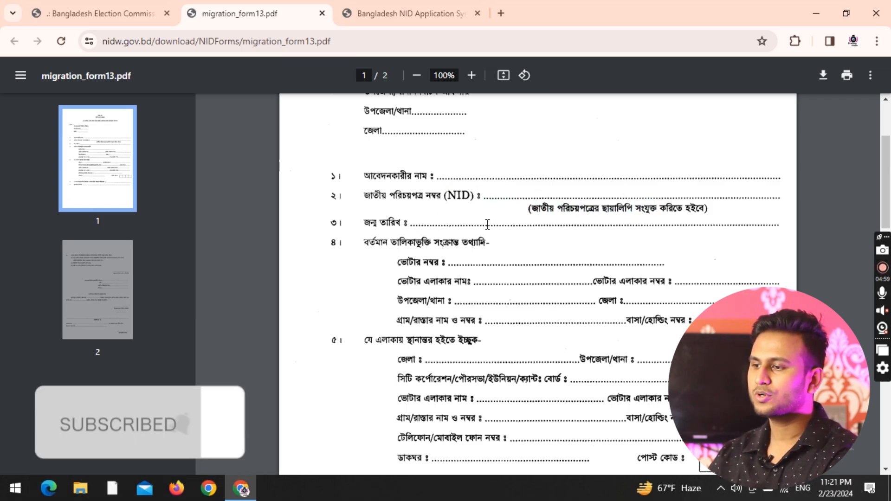
{"action": "left_click_drag", "start_coordinate": [398, 239], "coordinate": [485, 243]}
{"action": "left_click", "coordinate": [488, 244]}
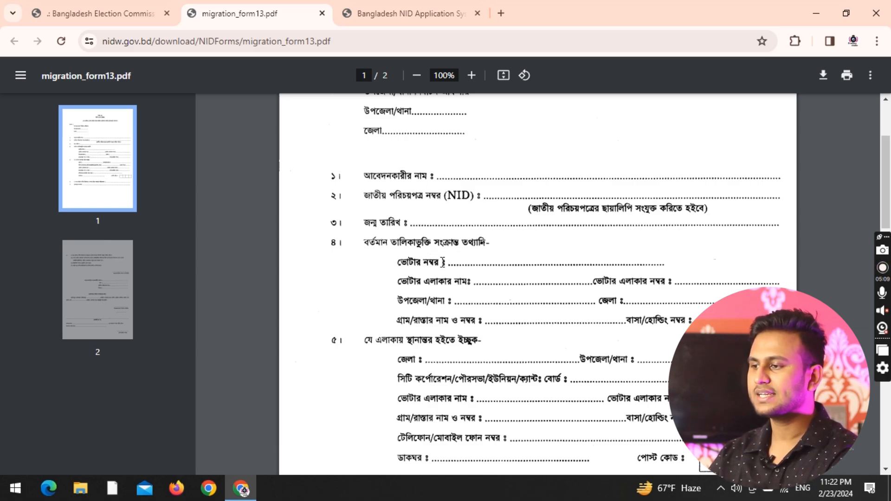
{"action": "left_click_drag", "start_coordinate": [450, 263], "coordinate": [469, 263]}
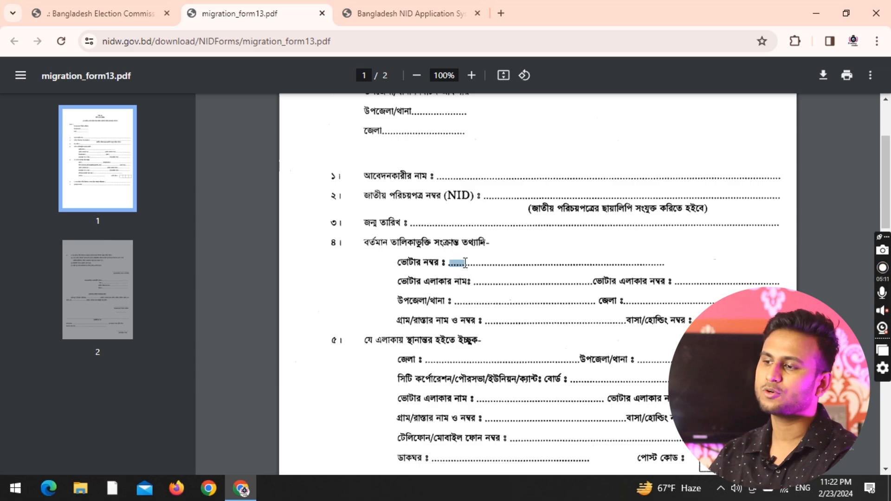
{"action": "left_click", "coordinate": [602, 268]}
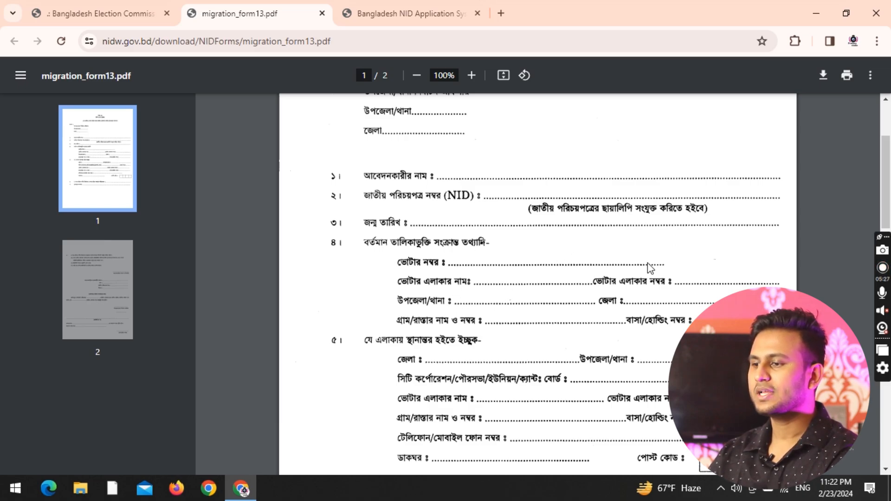
Read items 6 and 7, pointing out the reason-for-transfer line, then continue onto page 2.
{"action": "scroll", "coordinate": [490, 272], "scroll_direction": "down", "scroll_amount": 1}
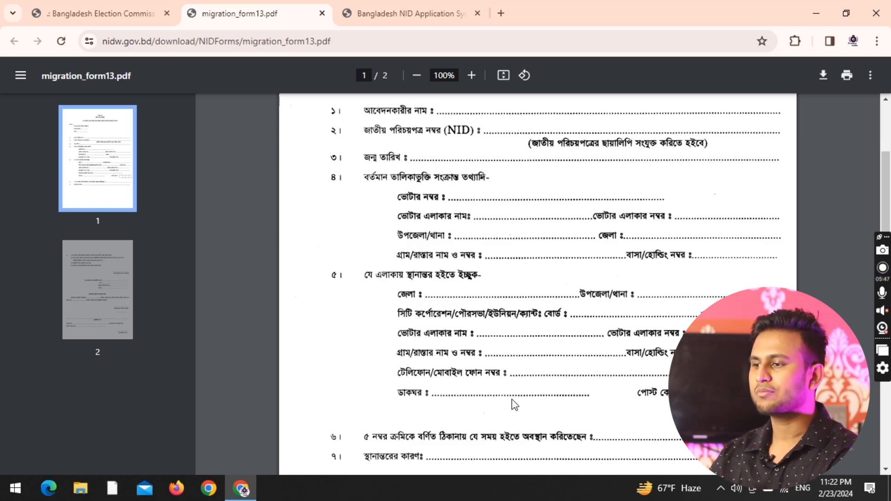
{"action": "scroll", "coordinate": [623, 394], "scroll_direction": "down", "scroll_amount": 3}
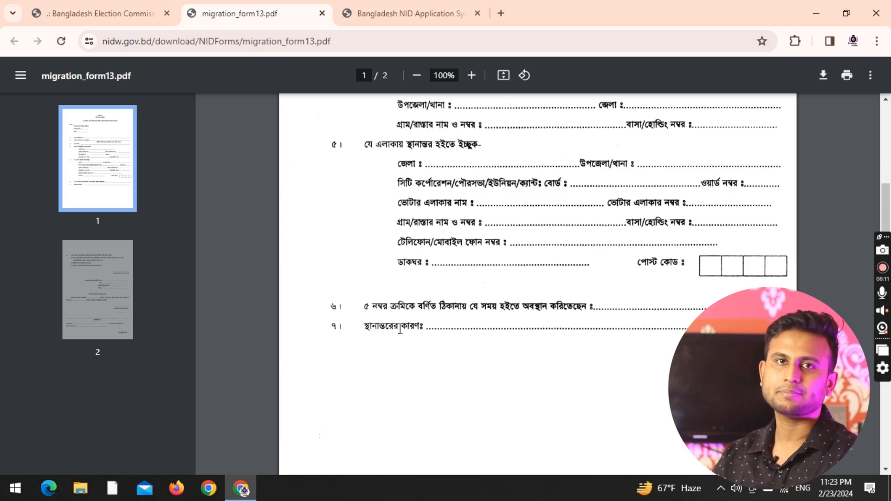
{"action": "left_click_drag", "start_coordinate": [426, 329], "coordinate": [418, 328]}
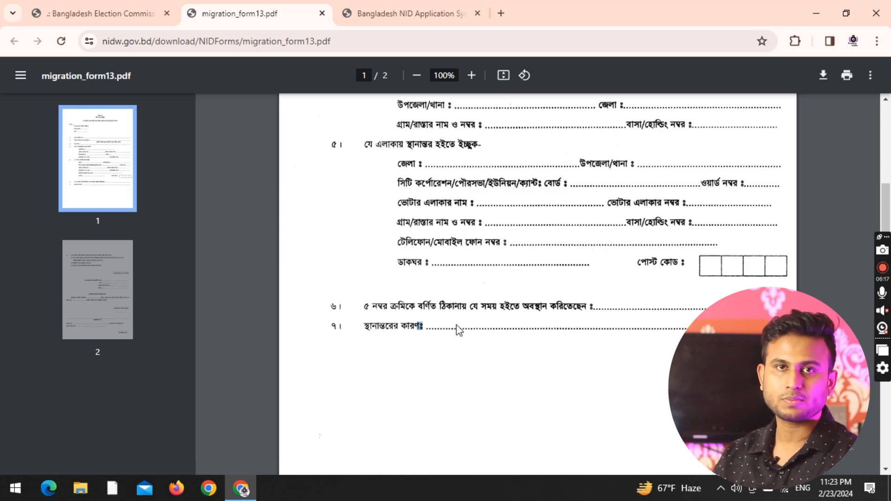
{"action": "left_click", "coordinate": [448, 349]}
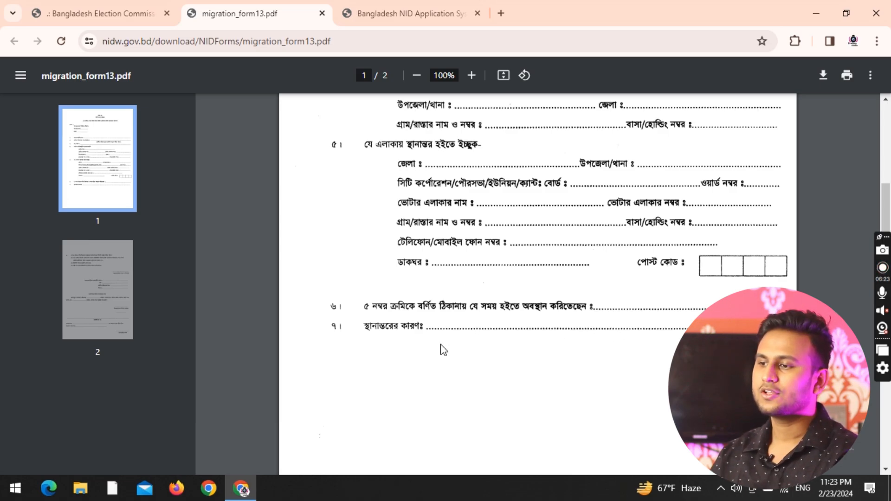
{"action": "scroll", "coordinate": [443, 350], "scroll_direction": "down", "scroll_amount": 9}
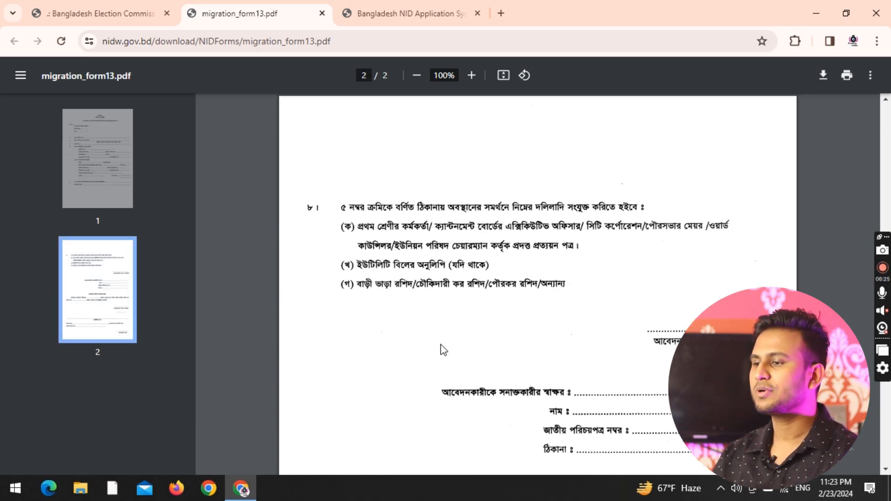
{"action": "scroll", "coordinate": [444, 351], "scroll_direction": "up", "scroll_amount": 1}
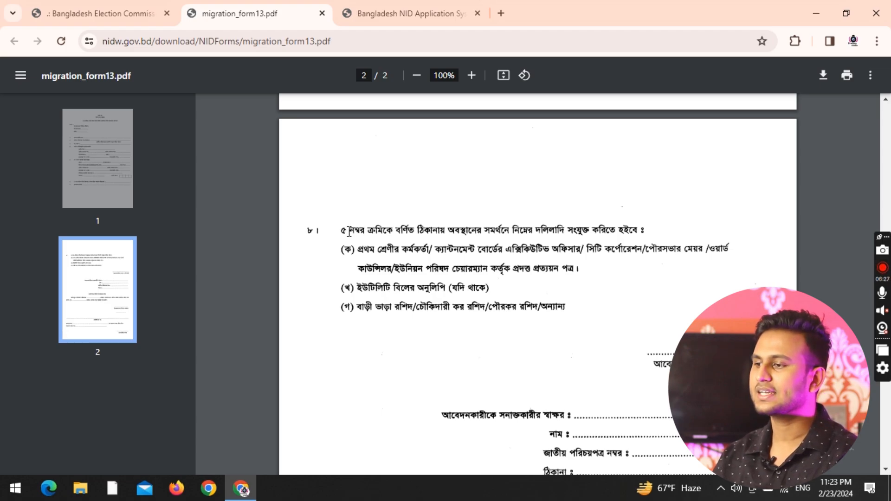
{"action": "left_click_drag", "start_coordinate": [349, 232], "coordinate": [595, 222]}
{"action": "left_click", "coordinate": [637, 215]}
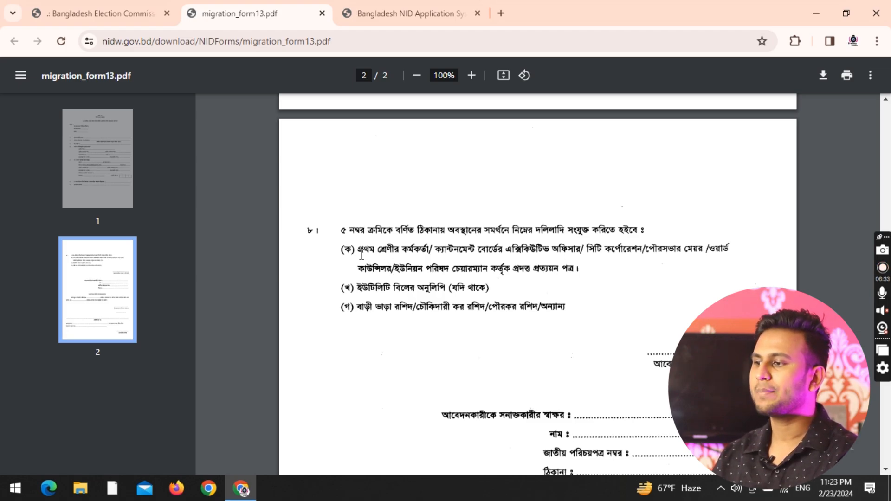
{"action": "left_click_drag", "start_coordinate": [363, 251], "coordinate": [439, 246]}
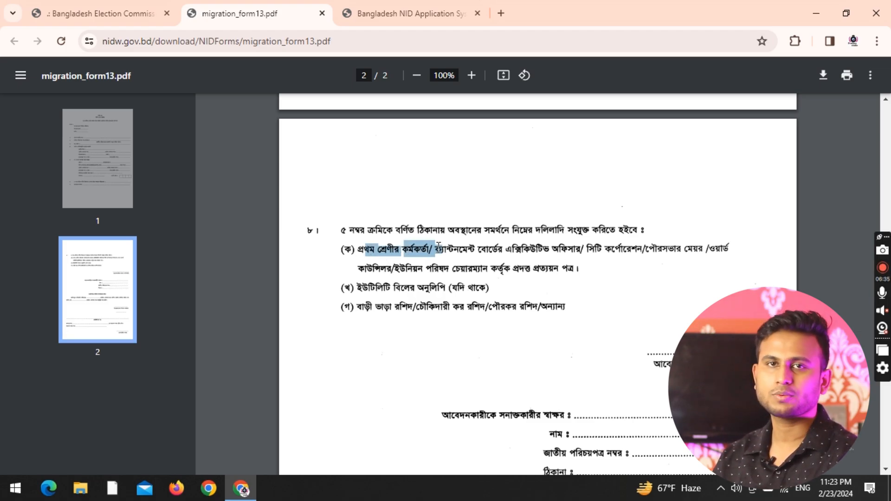
{"action": "left_click", "coordinate": [439, 246]}
{"action": "left_click_drag", "start_coordinate": [624, 250], "coordinate": [697, 252]}
{"action": "left_click_drag", "start_coordinate": [368, 268], "coordinate": [397, 270]}
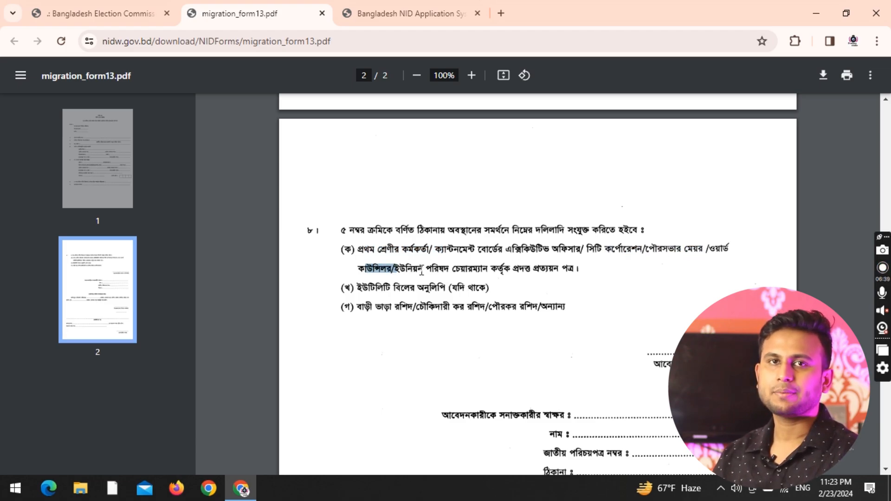
{"action": "left_click_drag", "start_coordinate": [457, 268], "coordinate": [575, 268]}
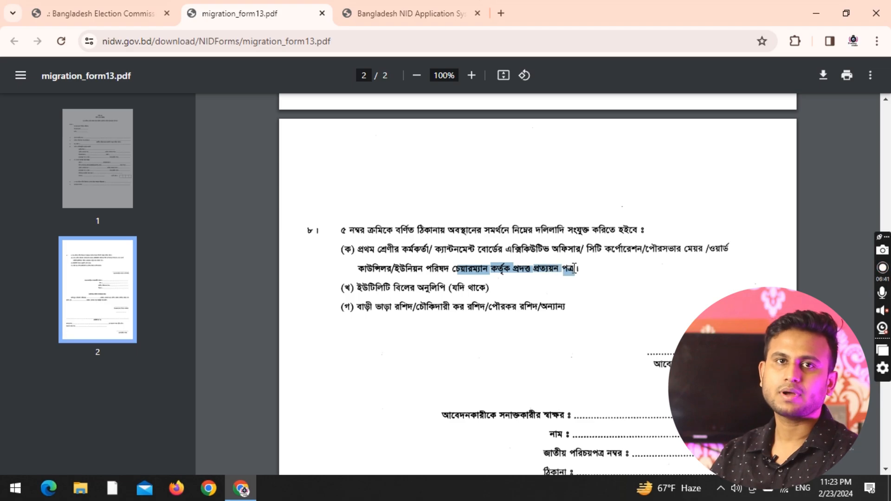
{"action": "left_click", "coordinate": [576, 269]}
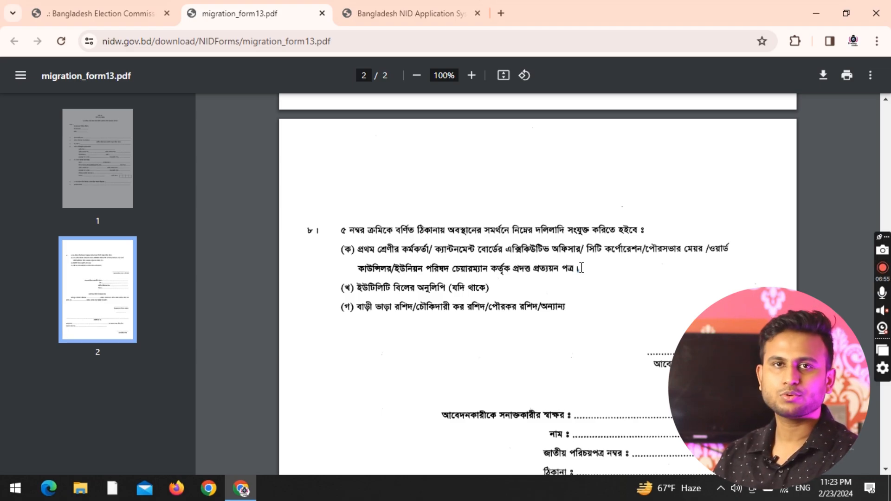
{"action": "left_click_drag", "start_coordinate": [581, 268], "coordinate": [360, 246]}
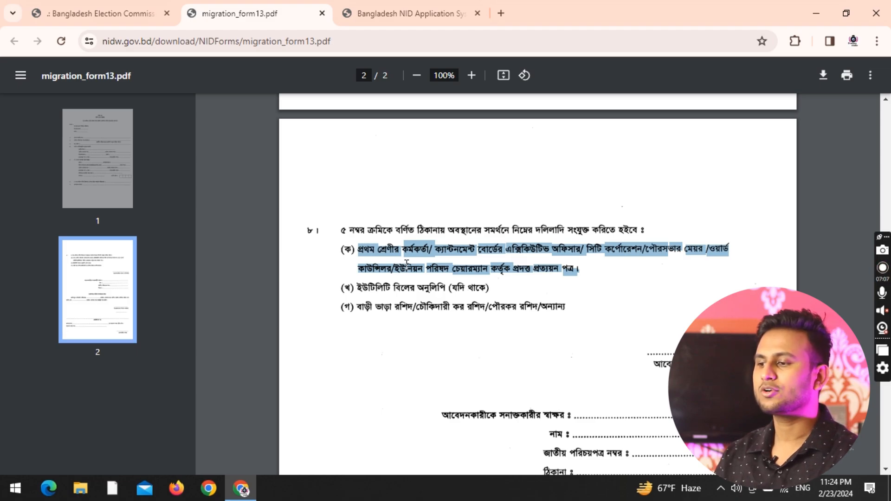
{"action": "left_click", "coordinate": [579, 272]}
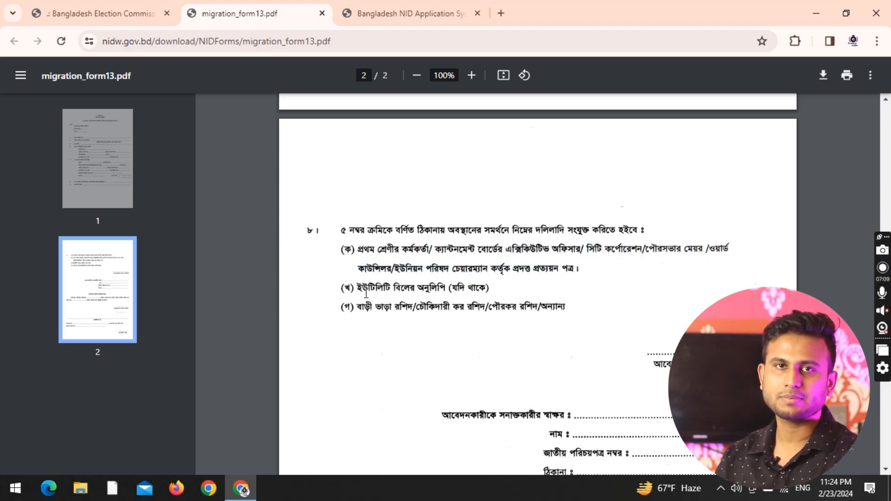
{"action": "left_click_drag", "start_coordinate": [357, 287], "coordinate": [447, 284]}
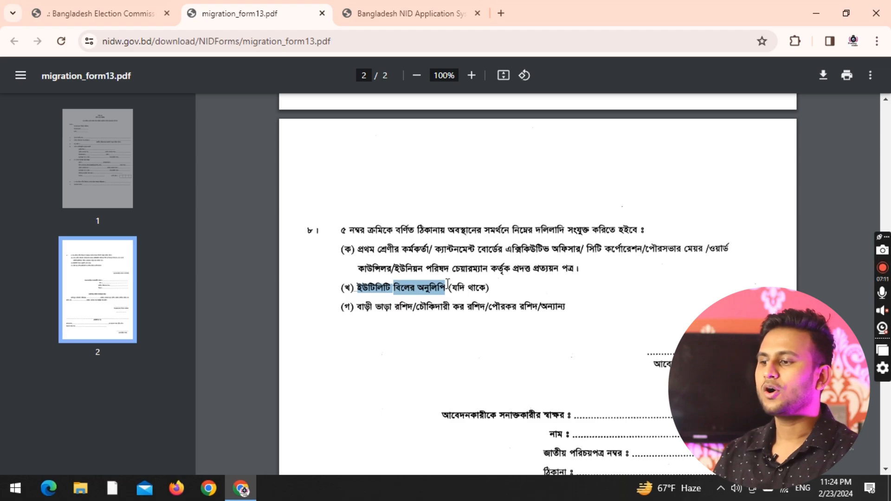
{"action": "left_click", "coordinate": [446, 284]}
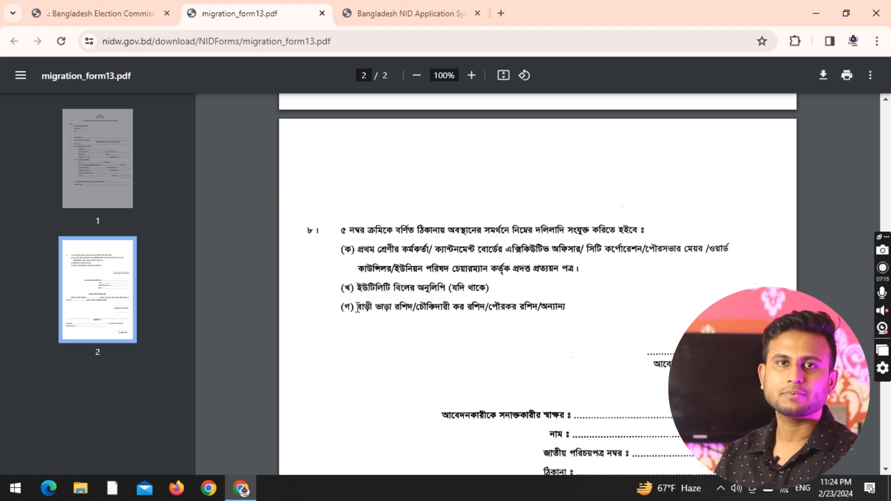
{"action": "left_click_drag", "start_coordinate": [357, 306], "coordinate": [410, 301]}
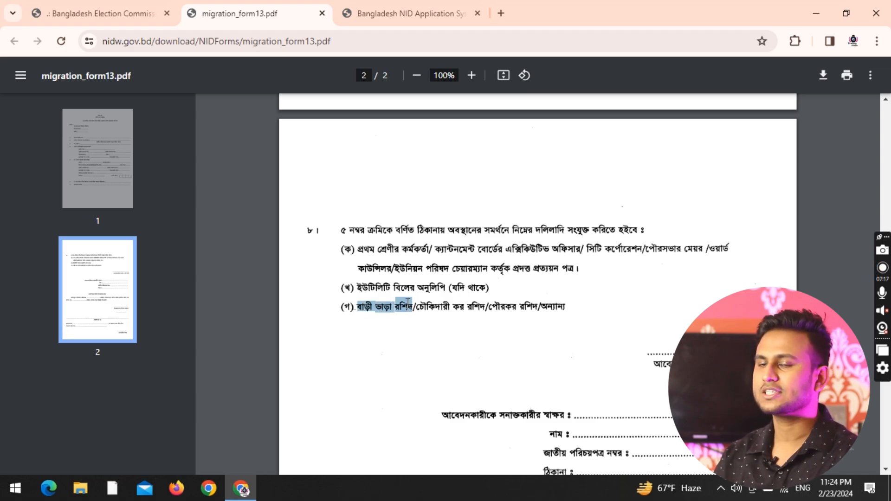
{"action": "left_click", "coordinate": [361, 311]}
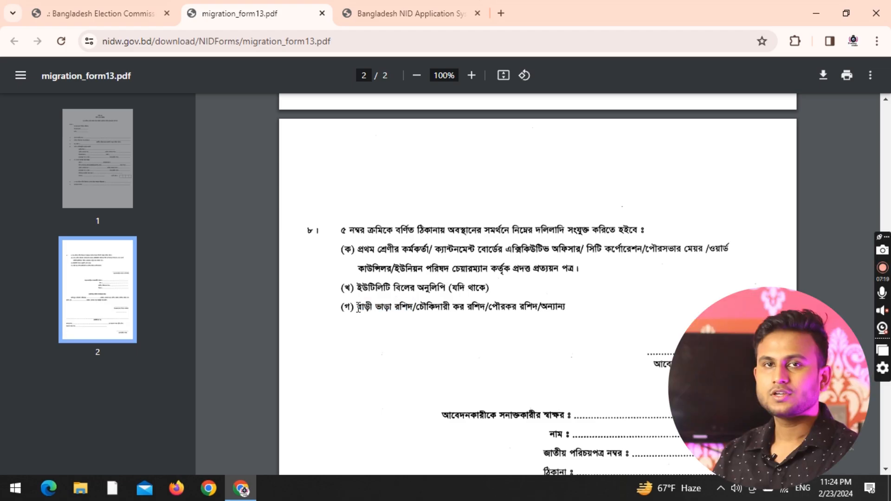
{"action": "left_click_drag", "start_coordinate": [358, 309], "coordinate": [407, 300]}
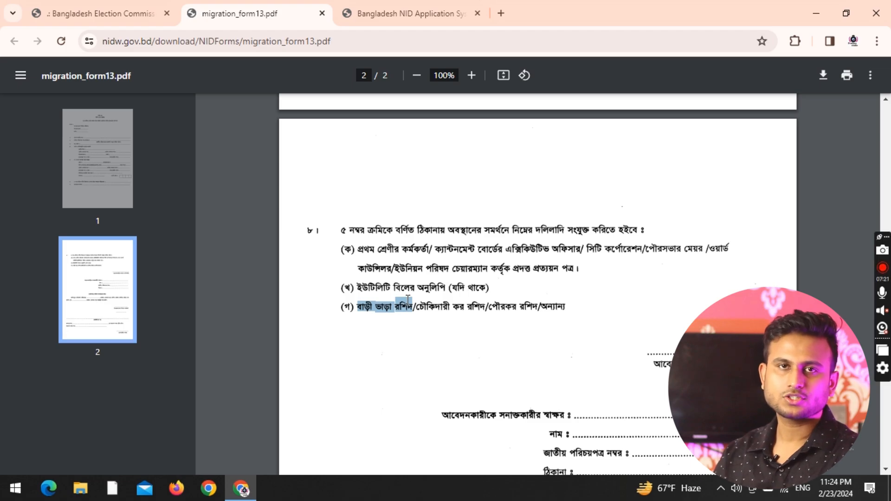
{"action": "left_click", "coordinate": [421, 313]}
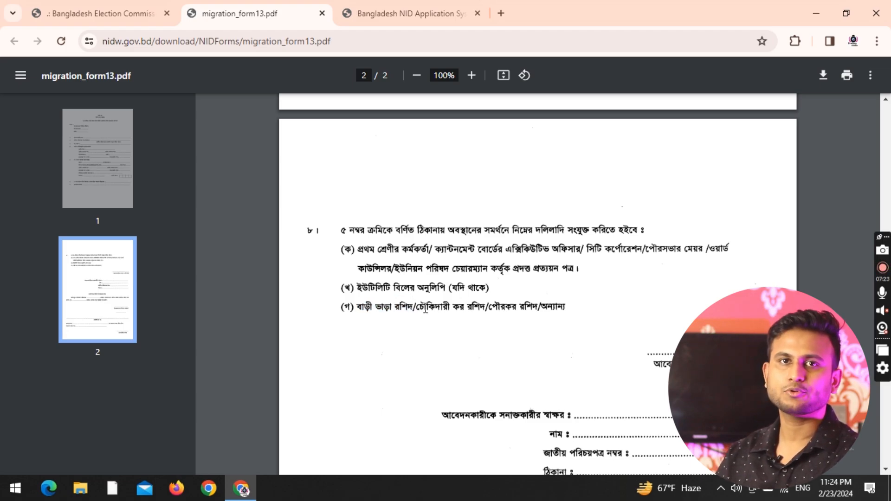
{"action": "mouse_move", "coordinate": [418, 307]}
{"action": "left_mouse_down"}
{"action": "mouse_move", "coordinate": [565, 308]}
{"action": "mouse_move", "coordinate": [541, 310]}
{"action": "left_mouse_up"}
{"action": "left_click", "coordinate": [533, 319]}
{"action": "left_click", "coordinate": [538, 306]}
{"action": "left_click", "coordinate": [546, 343]}
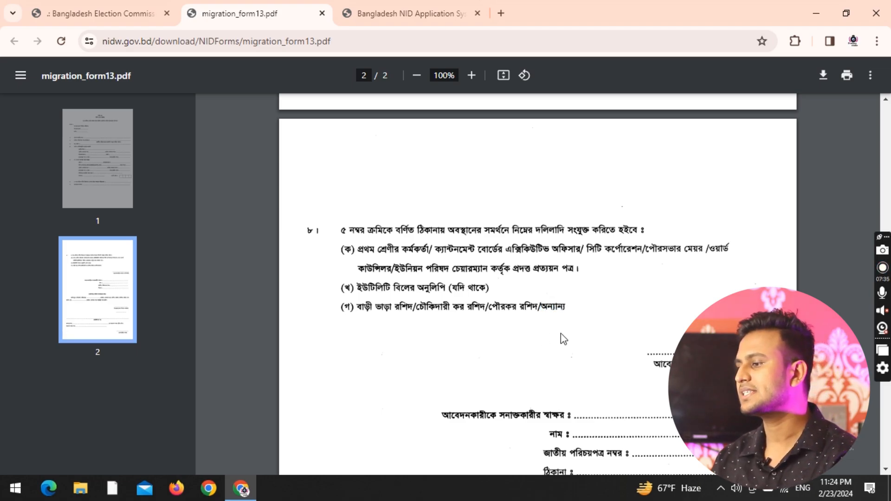
Review page 2's signature, office-use and receipt sections, then return to page 1's heading.
{"action": "scroll", "coordinate": [690, 289], "scroll_direction": "down", "scroll_amount": 1}
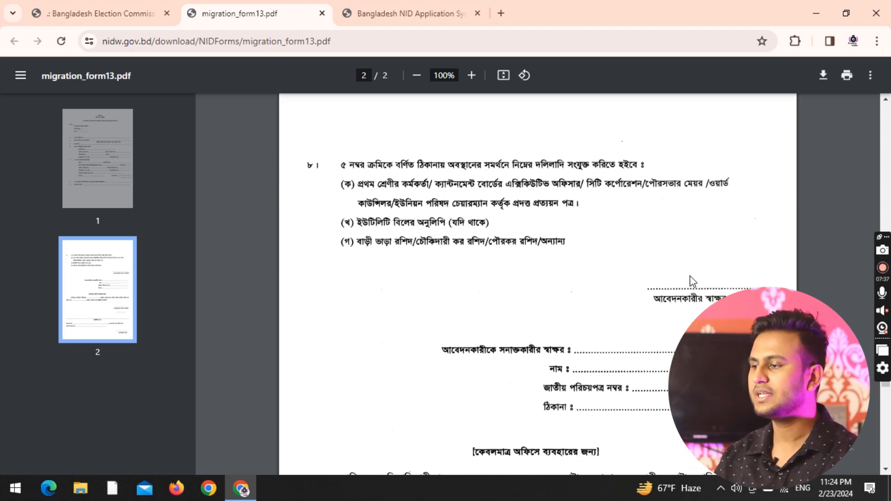
{"action": "scroll", "coordinate": [599, 290], "scroll_direction": "down", "scroll_amount": 1}
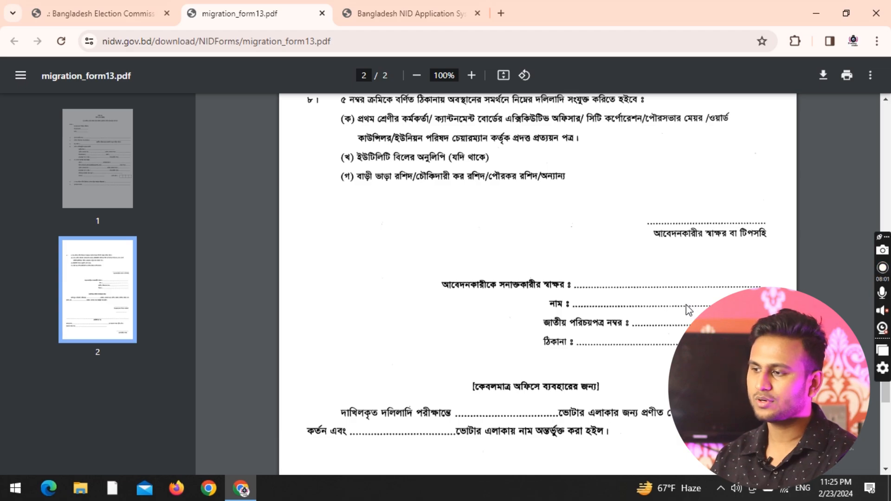
{"action": "scroll", "coordinate": [617, 353], "scroll_direction": "down", "scroll_amount": 2}
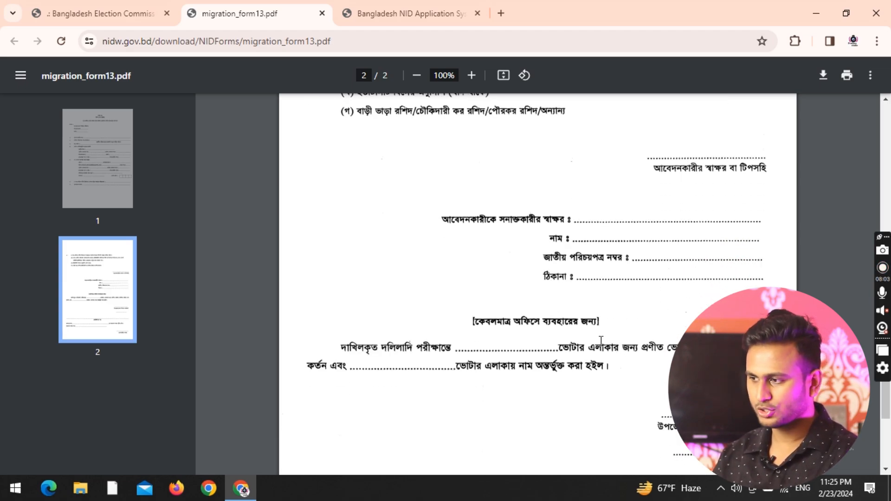
{"action": "scroll", "coordinate": [585, 316], "scroll_direction": "down", "scroll_amount": 3}
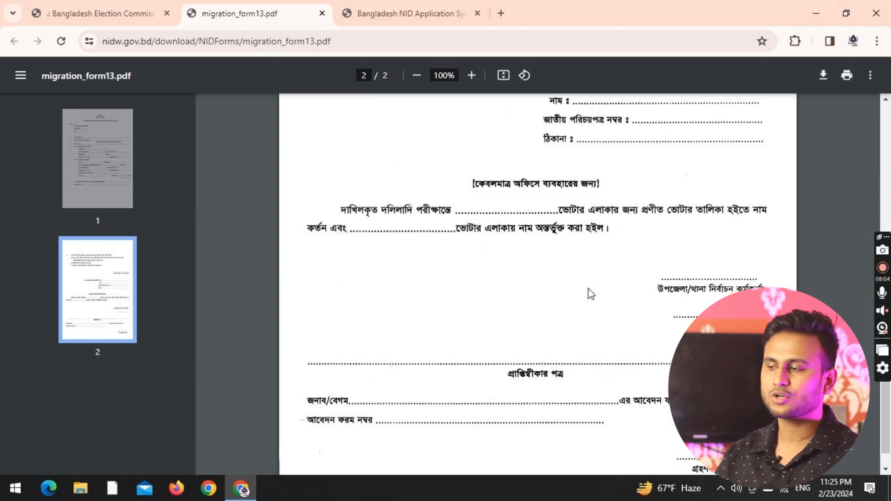
{"action": "scroll", "coordinate": [588, 294], "scroll_direction": "down", "scroll_amount": 2}
{"action": "scroll", "coordinate": [589, 294], "scroll_direction": "up", "scroll_amount": 10}
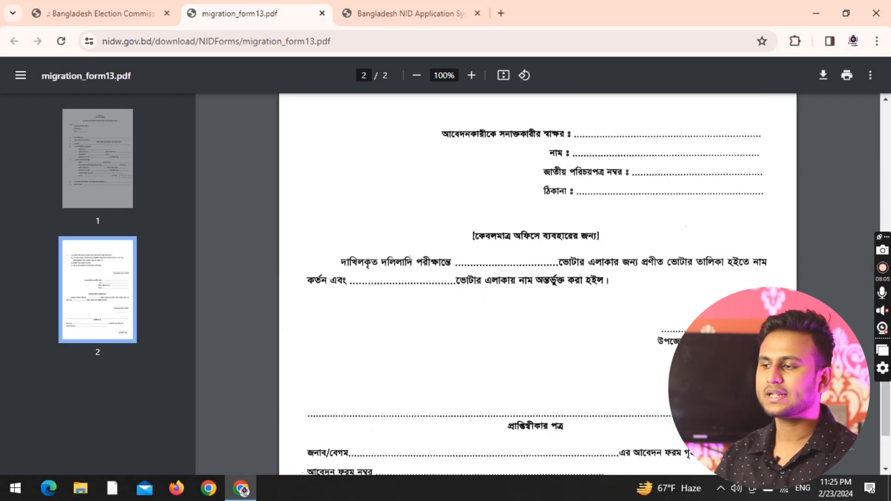
{"action": "scroll", "coordinate": [469, 471], "scroll_direction": "up", "scroll_amount": 12}
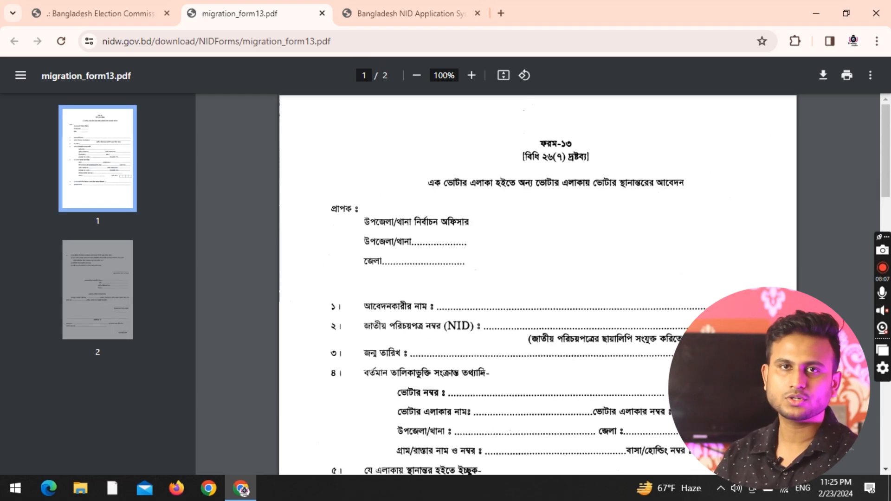